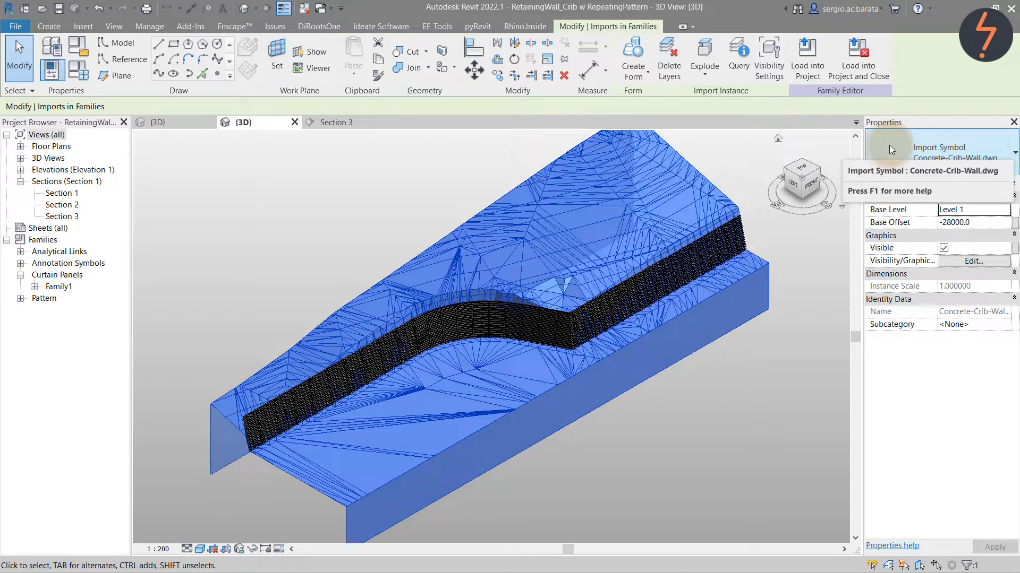
- Display Section 3 to see the crib panels' stepped profile against the sloping mass face
{"action": "left_click", "coordinate": [337, 122]}
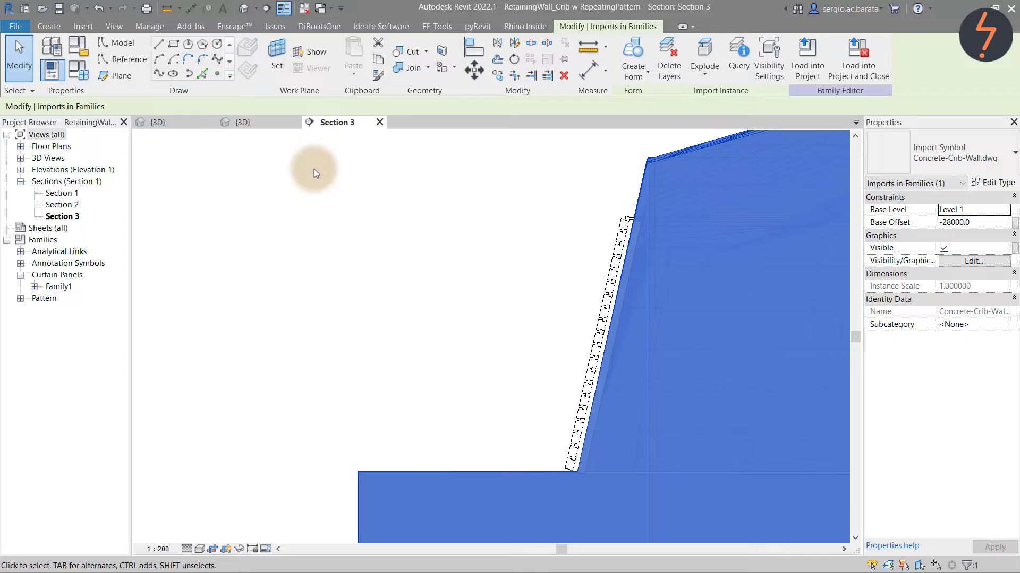
- Open the Level 1 floor plan and select the wall's divided surface
{"action": "left_click", "coordinate": [20, 146]}
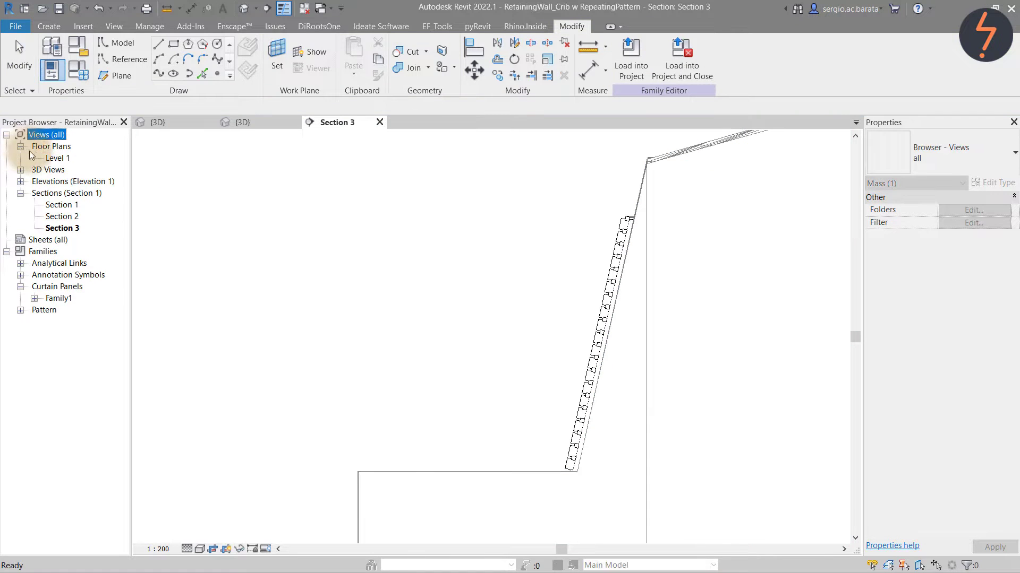
{"action": "double_click", "coordinate": [62, 159]}
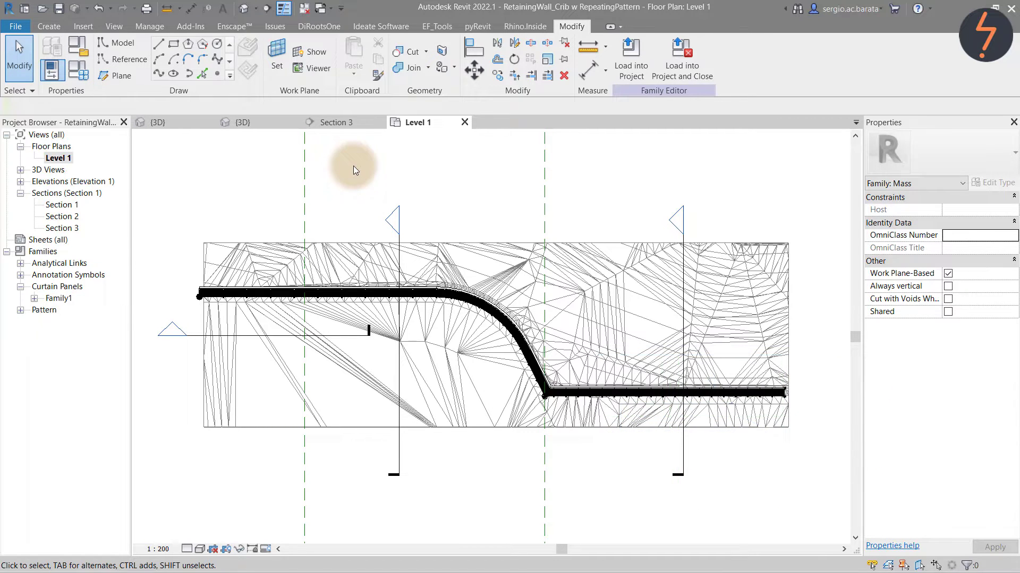
{"action": "left_click", "coordinate": [347, 293]}
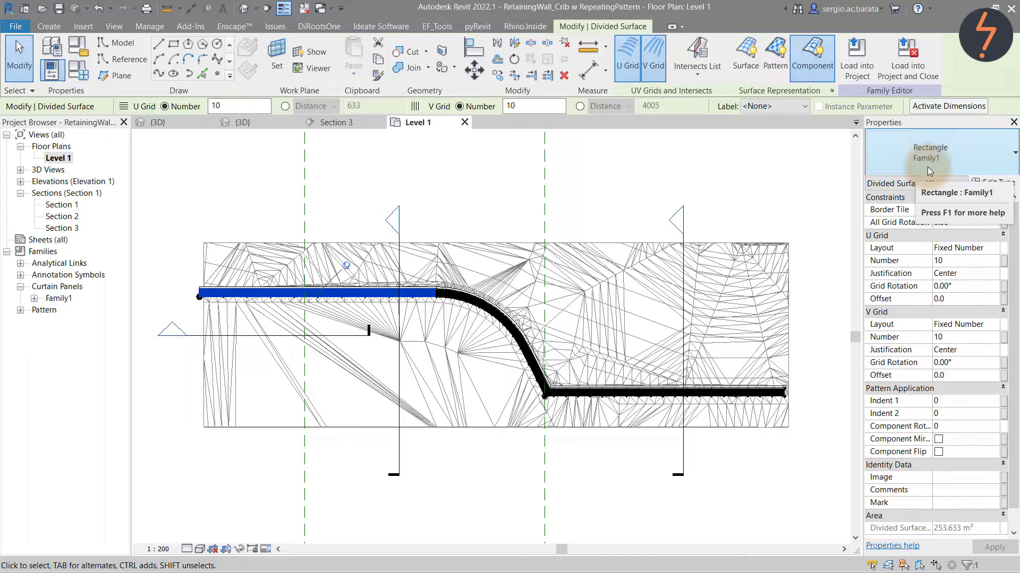
- In the {3D} view, zoom into a region around the straight crib-wall section
{"action": "left_click", "coordinate": [254, 126]}
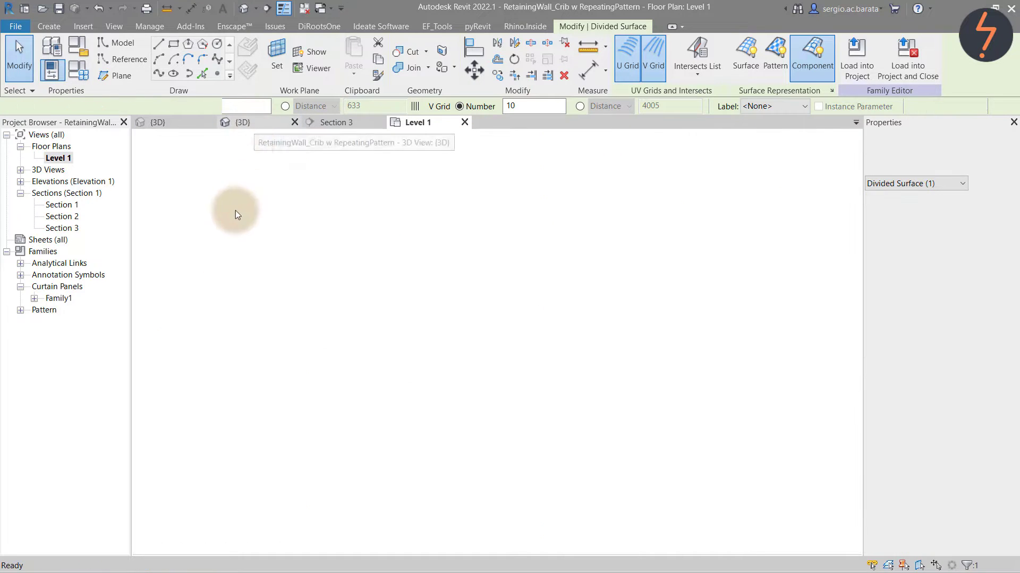
{"action": "right_click", "coordinate": [211, 320]}
{"action": "left_click", "coordinate": [250, 486]}
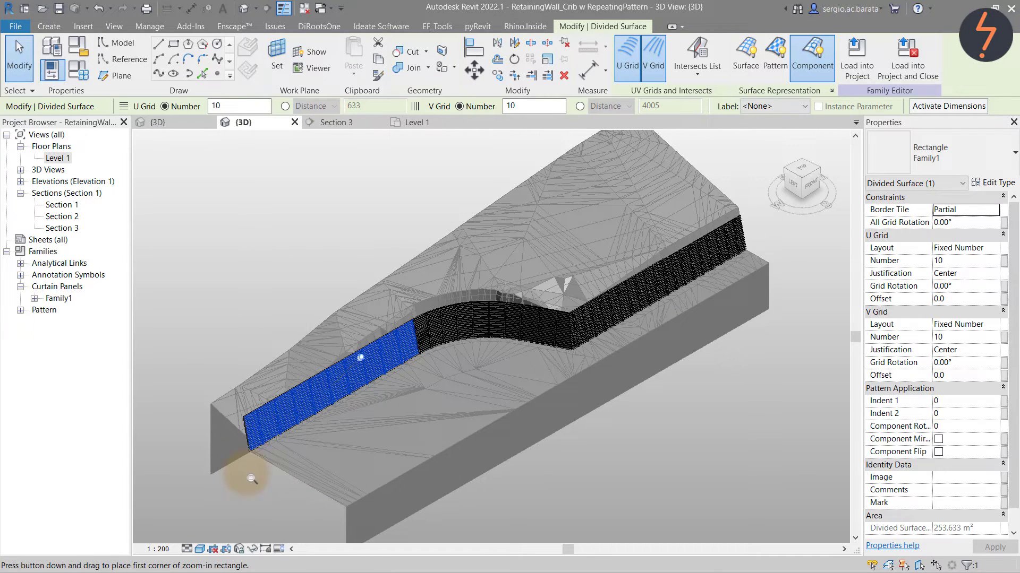
{"action": "left_click_drag", "start_coordinate": [268, 289], "coordinate": [419, 412]}
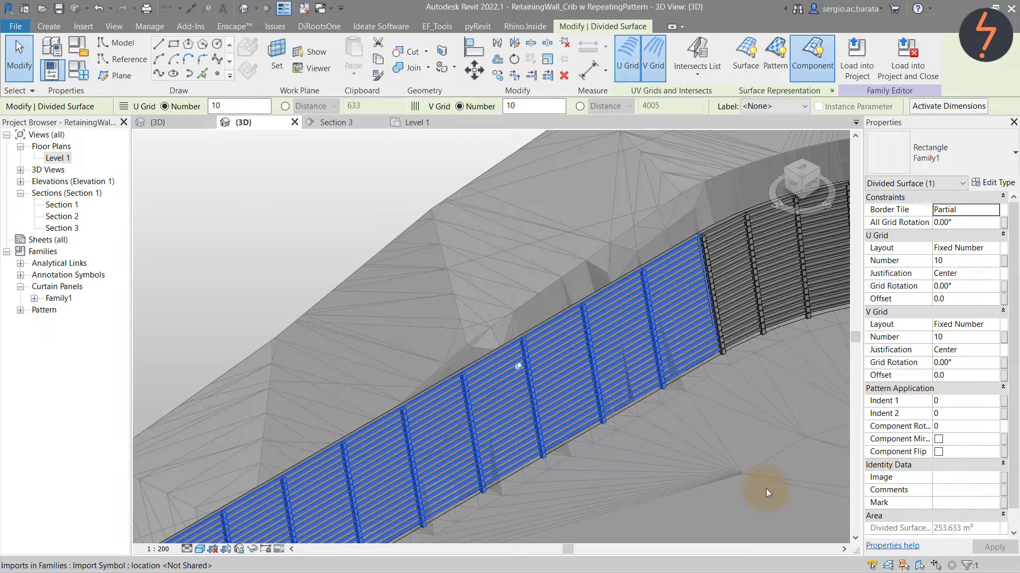
{"action": "right_click", "coordinate": [65, 303]}
- Edit the Family1 panel family, shown in Shaded style from the top view
{"action": "left_click", "coordinate": [76, 343]}
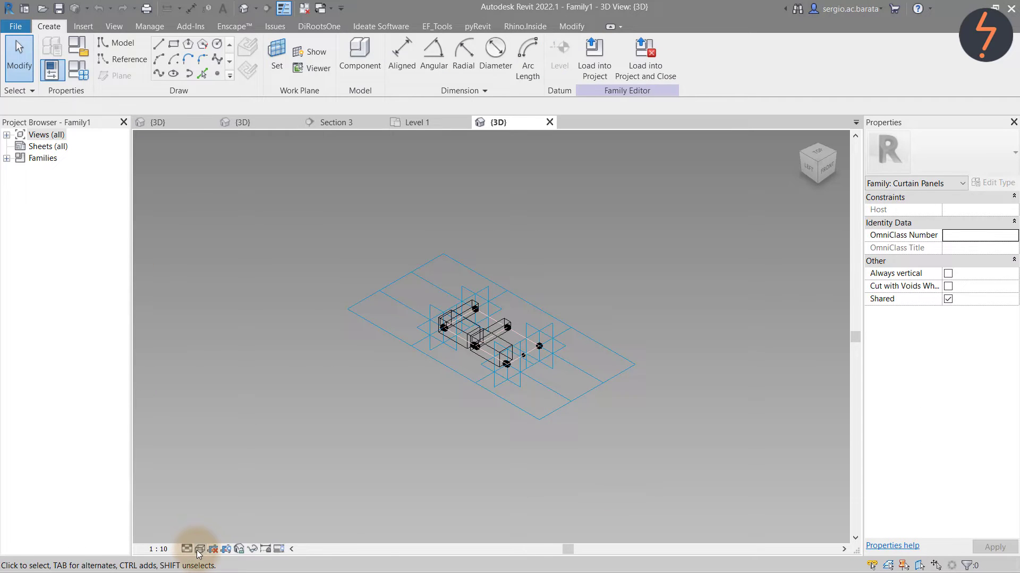
{"action": "left_click", "coordinate": [199, 550]}
{"action": "left_click", "coordinate": [223, 509]}
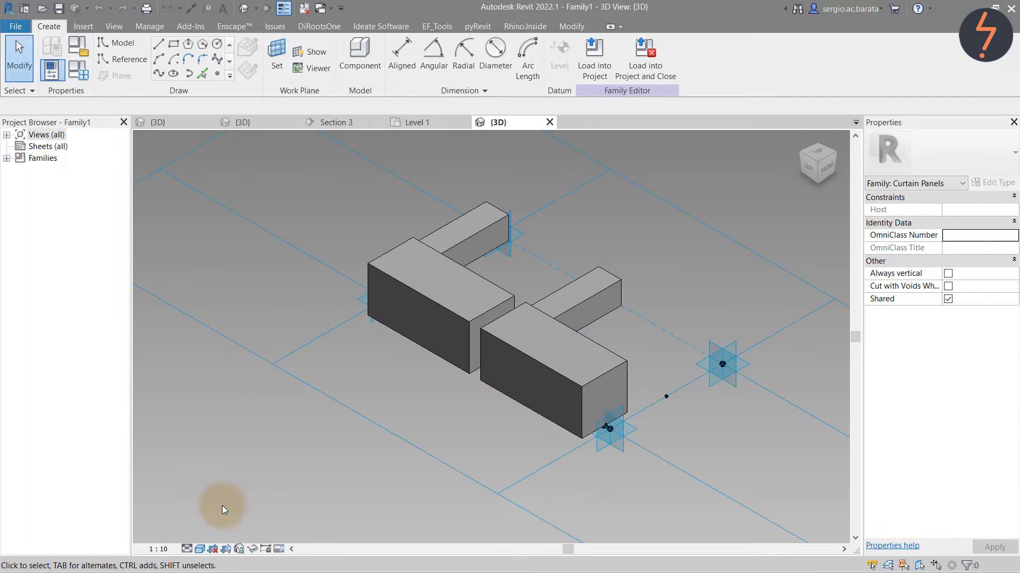
{"action": "left_click", "coordinate": [417, 394]}
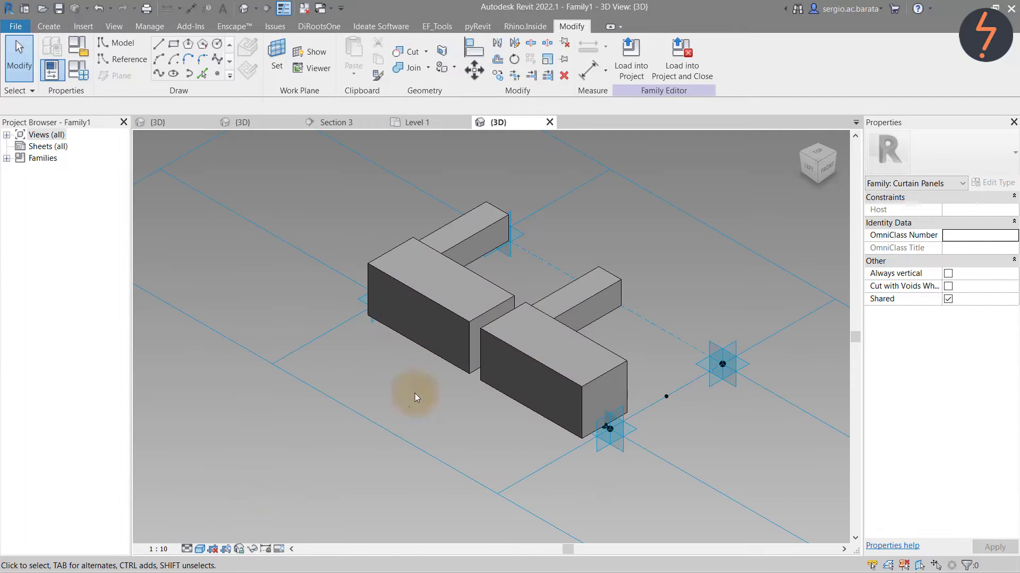
{"action": "left_click", "coordinate": [825, 158]}
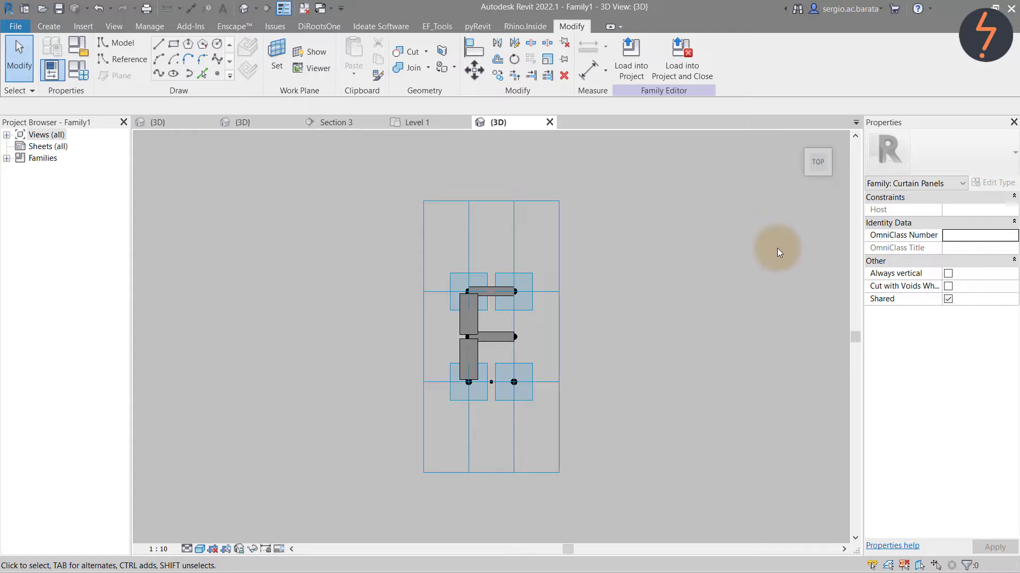
- Load Family1 into RetainingWall_Crib w RepeatingPattern.rfa
{"action": "left_click", "coordinate": [633, 78]}
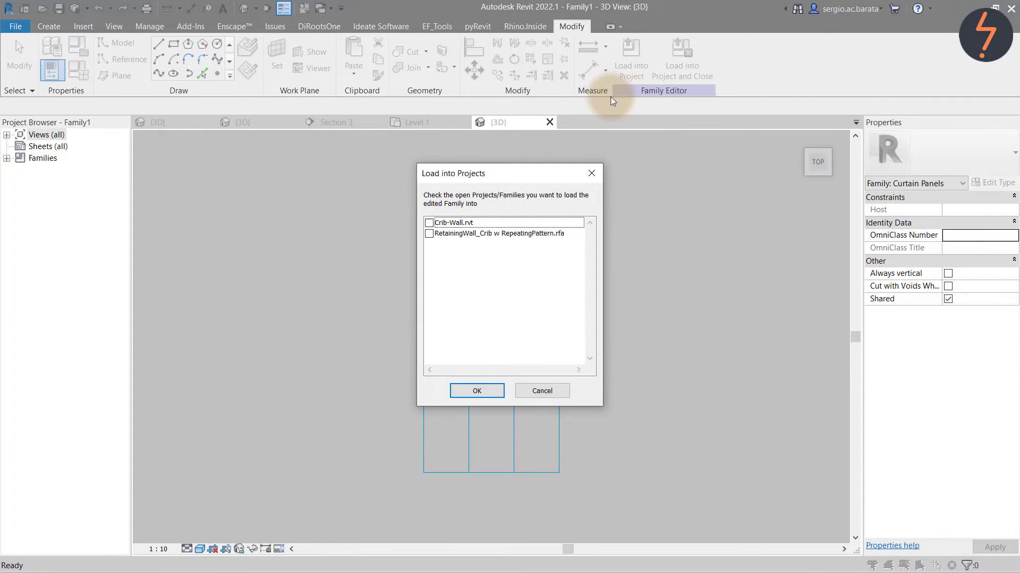
{"action": "left_click", "coordinate": [429, 233]}
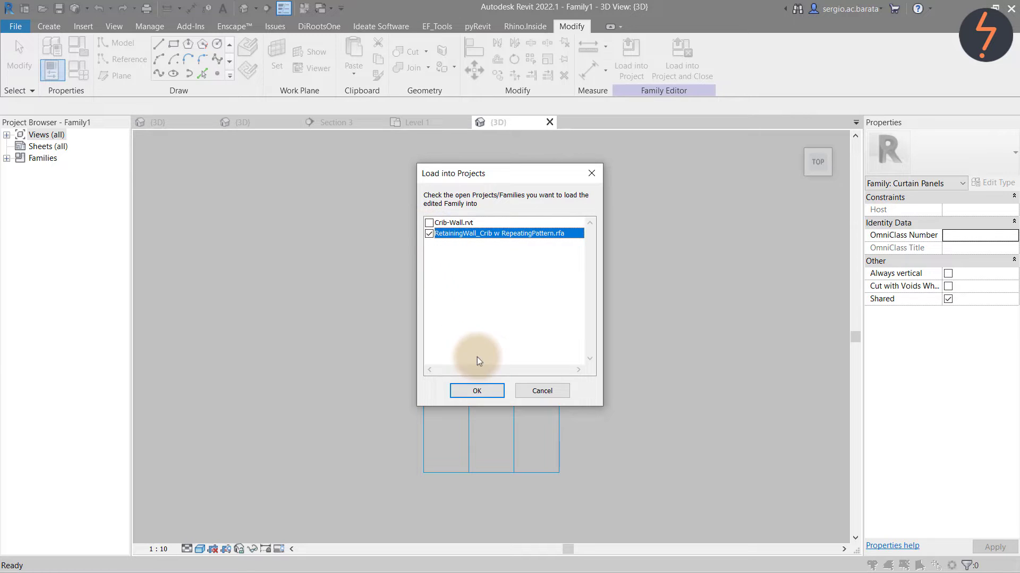
{"action": "left_click", "coordinate": [489, 389]}
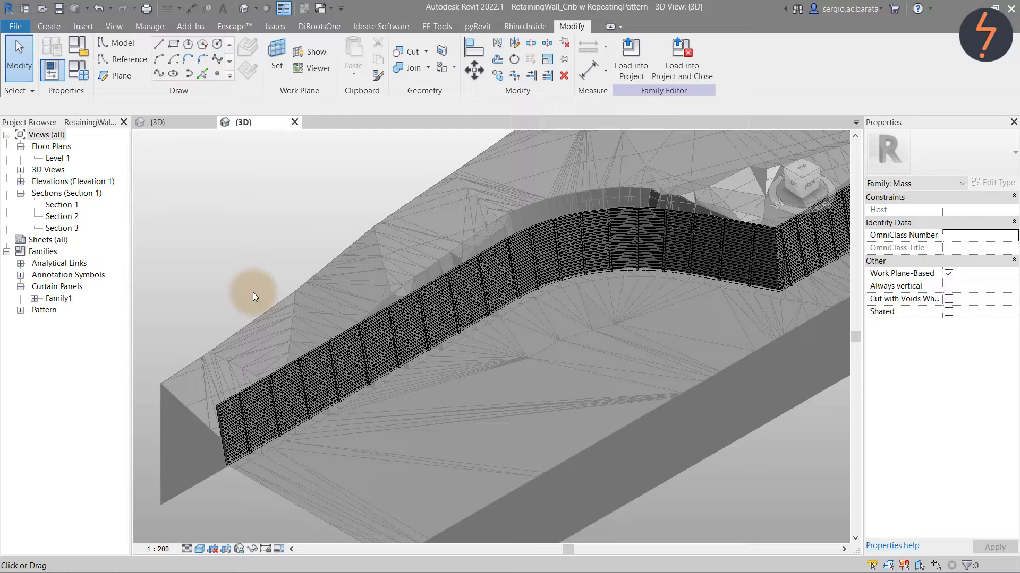
- Select the straight wall's divided surface and briefly swap panel display for its U/V grid lines
{"action": "left_click", "coordinate": [338, 363]}
{"action": "left_click", "coordinate": [337, 363]}
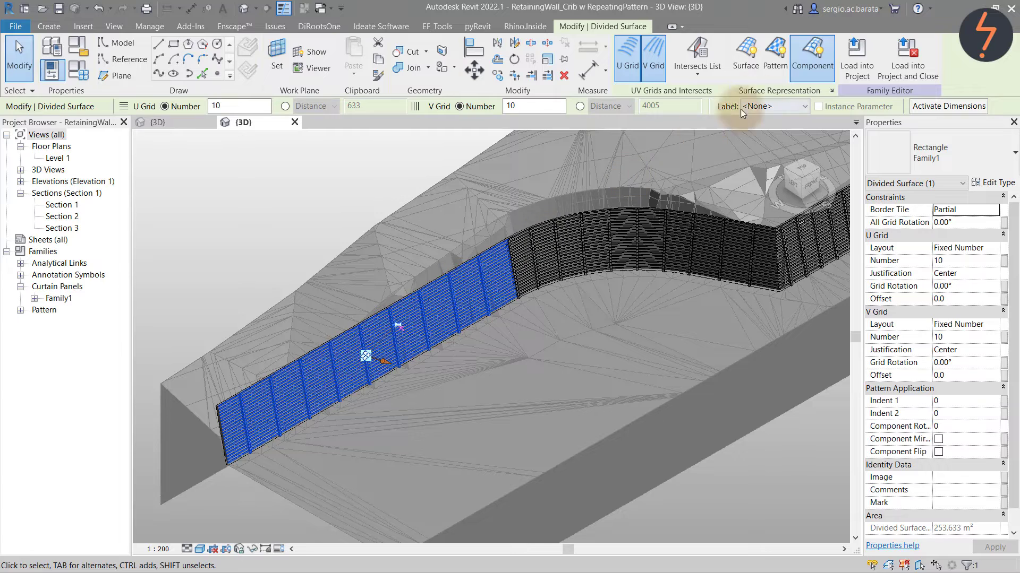
{"action": "left_click", "coordinate": [806, 72]}
{"action": "left_click", "coordinate": [746, 80]}
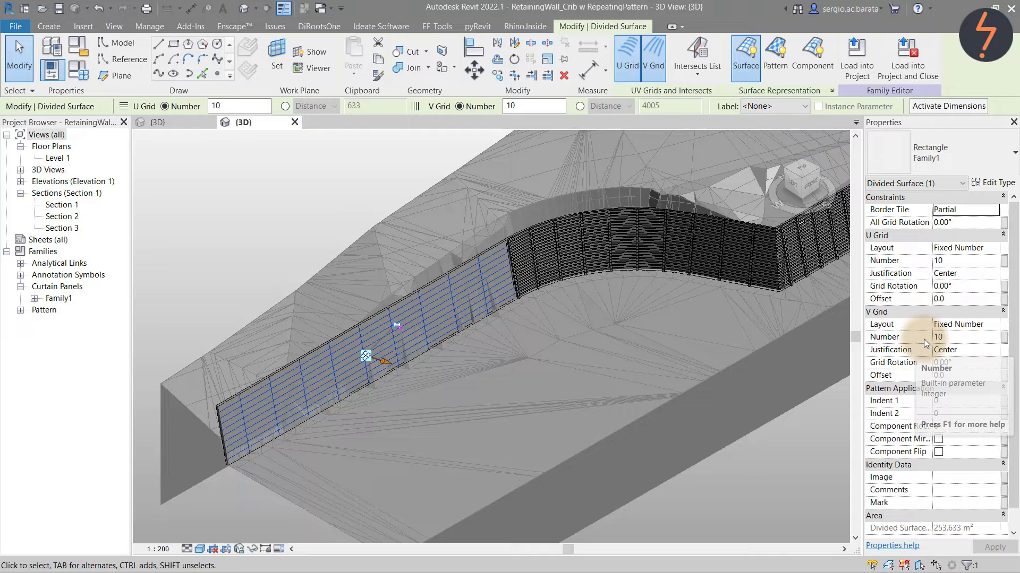
{"action": "left_click", "coordinate": [753, 79]}
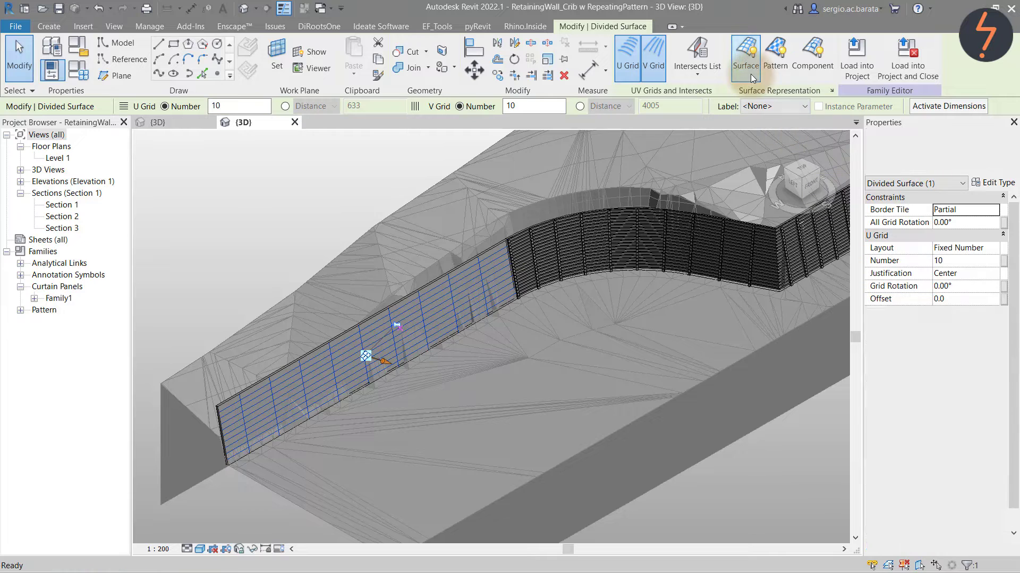
{"action": "left_click", "coordinate": [813, 60]}
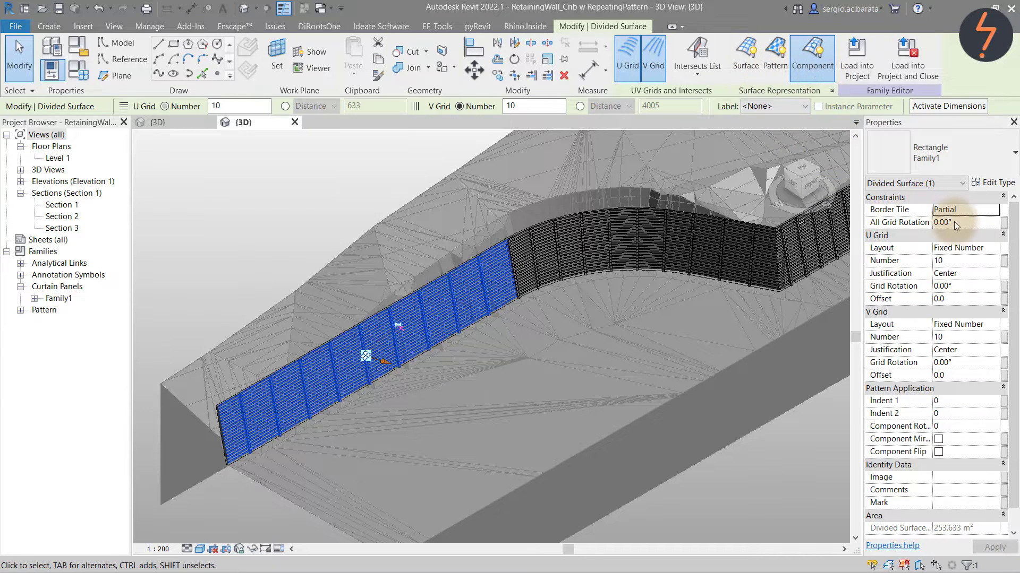
- Set the divided surface's U Grid and V Grid Number to 7
{"action": "left_click", "coordinate": [995, 265]}
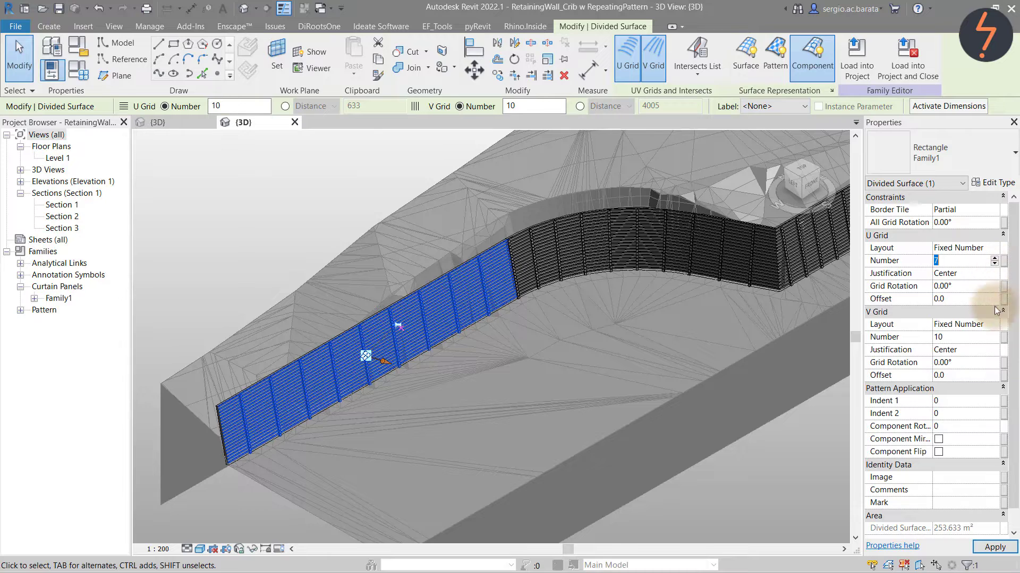
{"action": "left_click", "coordinate": [994, 547]}
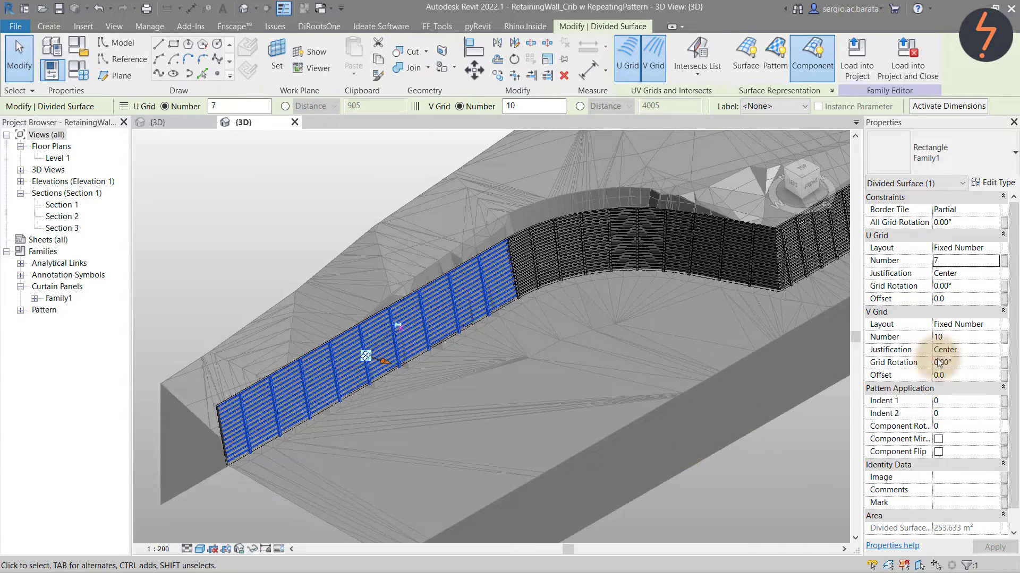
{"action": "left_click", "coordinate": [995, 343]}
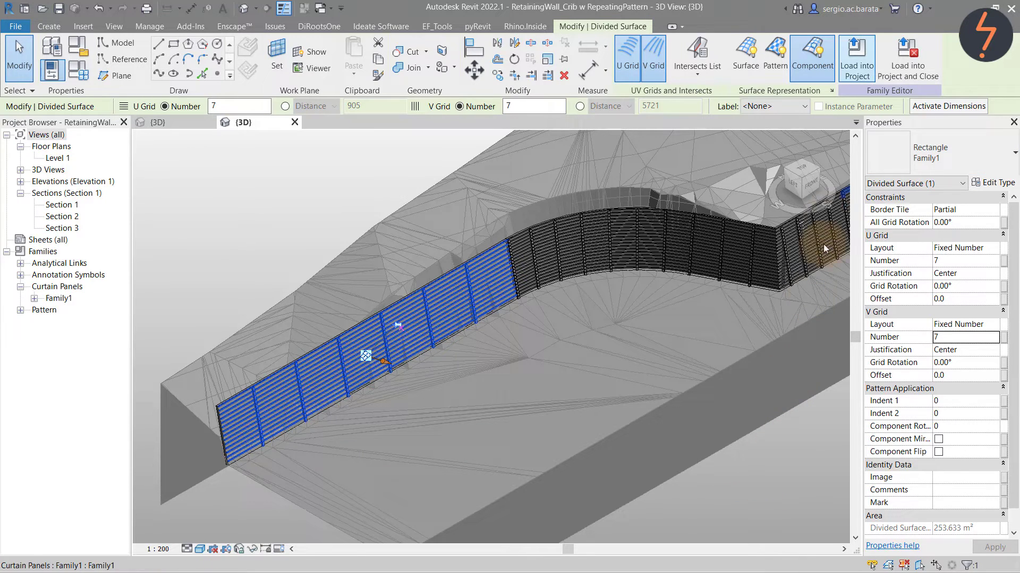
- Load the mass into the Crib-Wall project and list its type under Families > Mass
{"action": "left_click", "coordinate": [866, 56]}
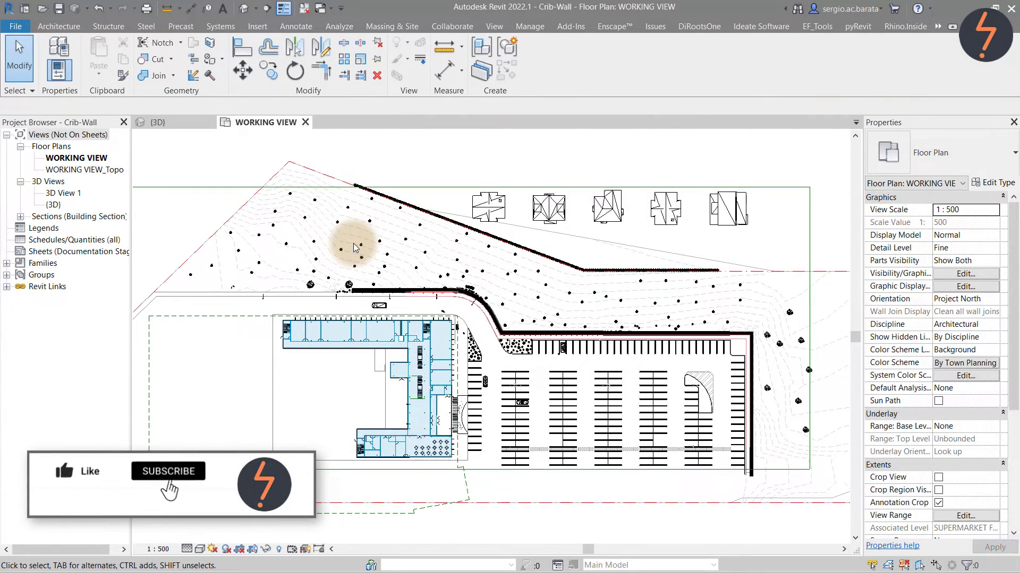
{"action": "left_click", "coordinate": [7, 263]}
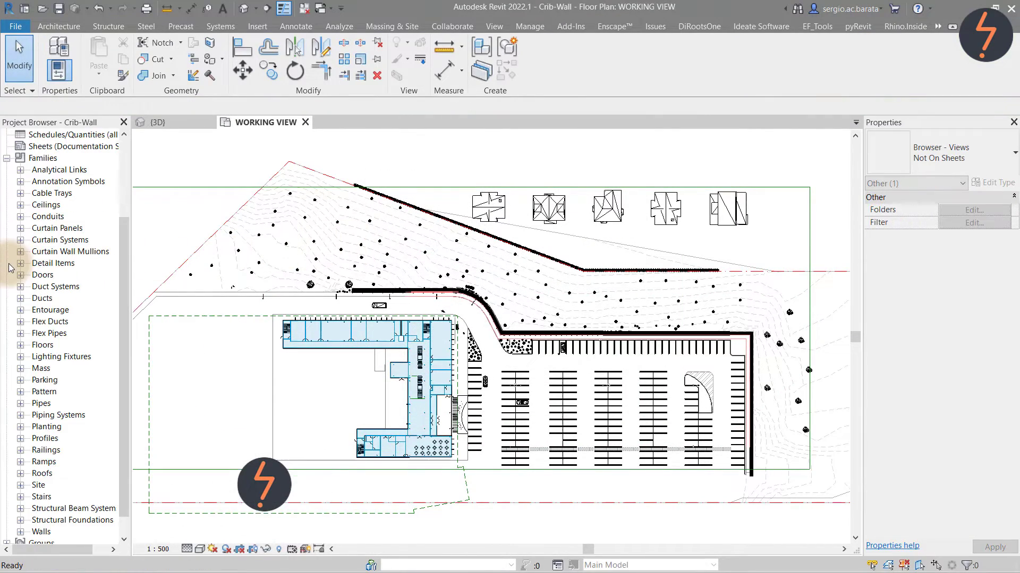
{"action": "left_click", "coordinate": [20, 369]}
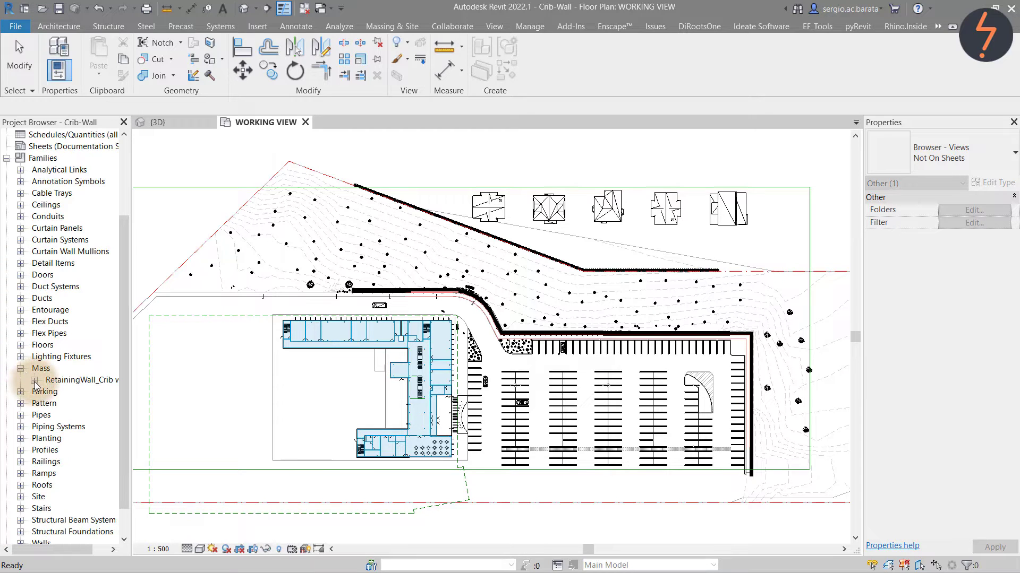
{"action": "left_click", "coordinate": [34, 381]}
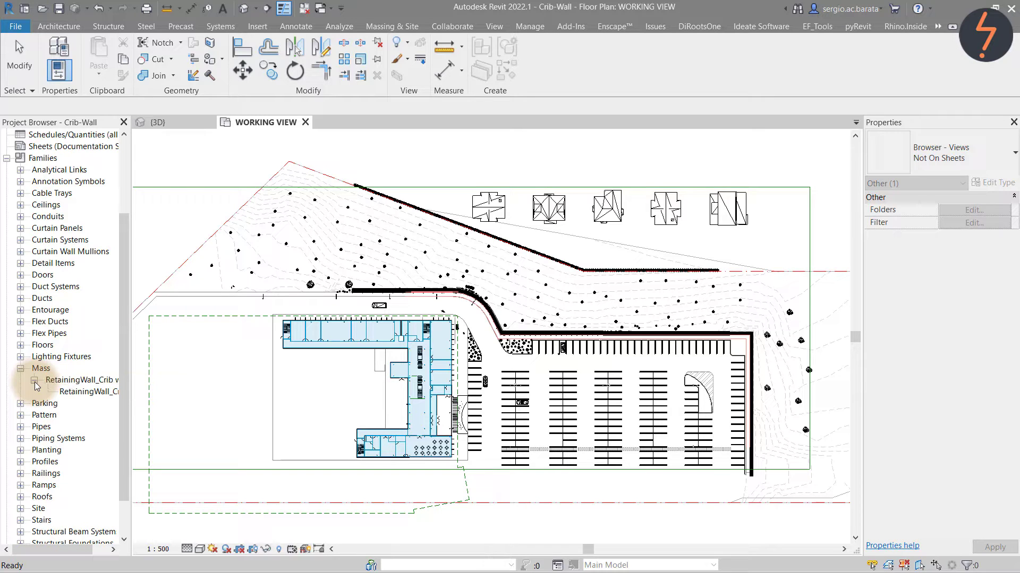
- List the Family1 curtain panel types and check the retaining-wall mass type's shortcut menu
{"action": "left_click", "coordinate": [21, 229]}
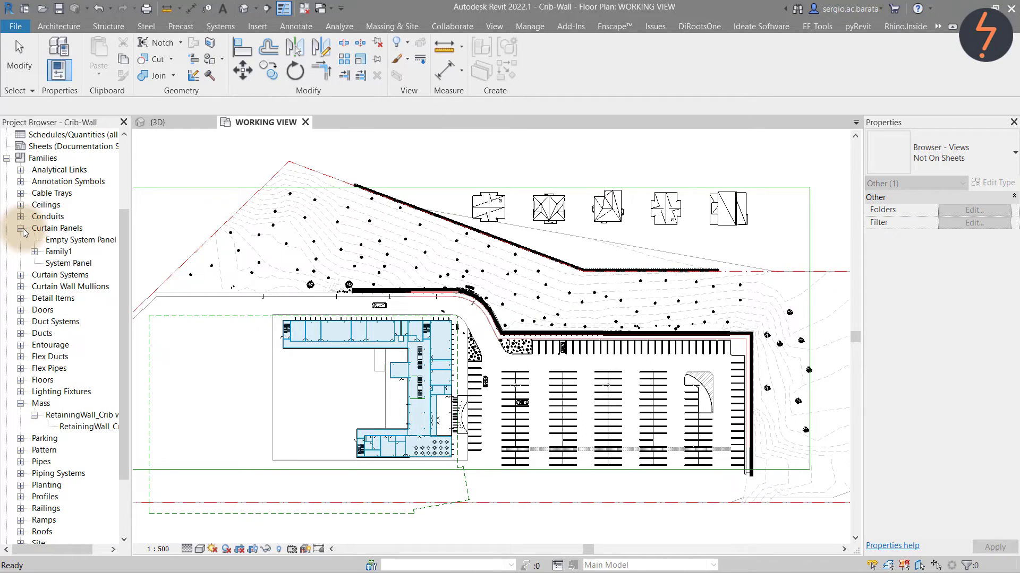
{"action": "double_click", "coordinate": [58, 252]}
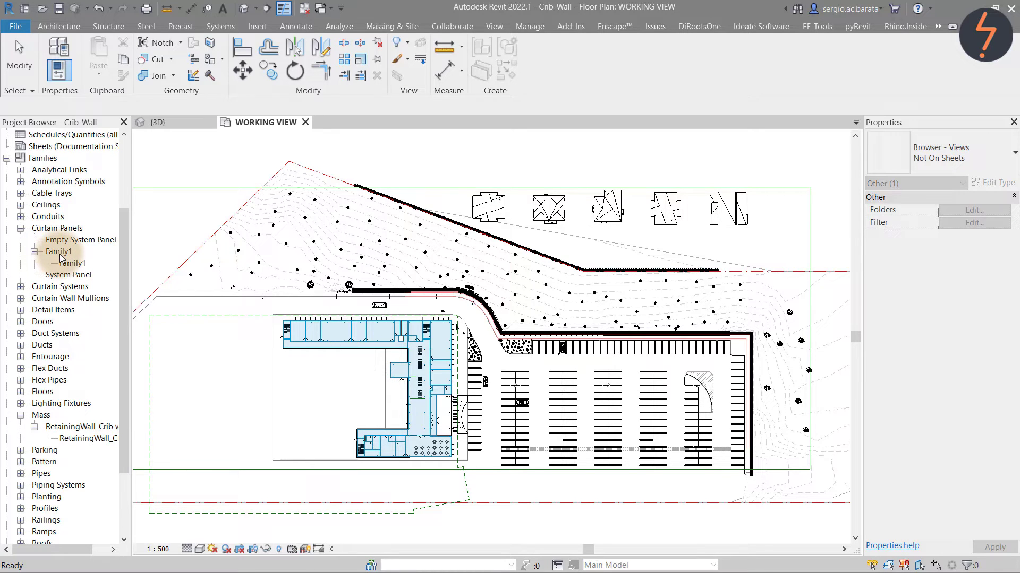
{"action": "left_click", "coordinate": [96, 439]}
{"action": "right_click", "coordinate": [96, 439]}
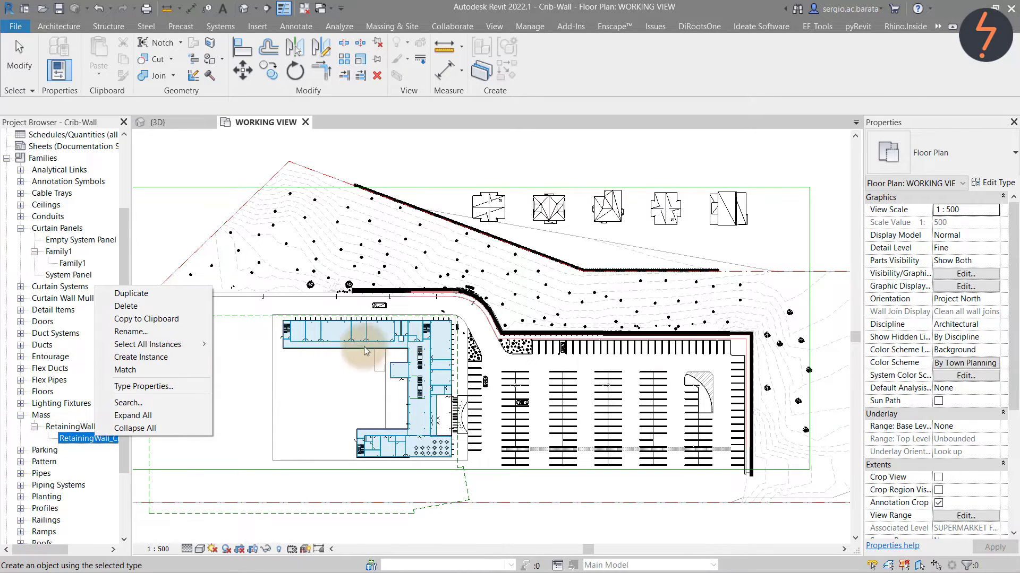
{"action": "left_click", "coordinate": [483, 339]}
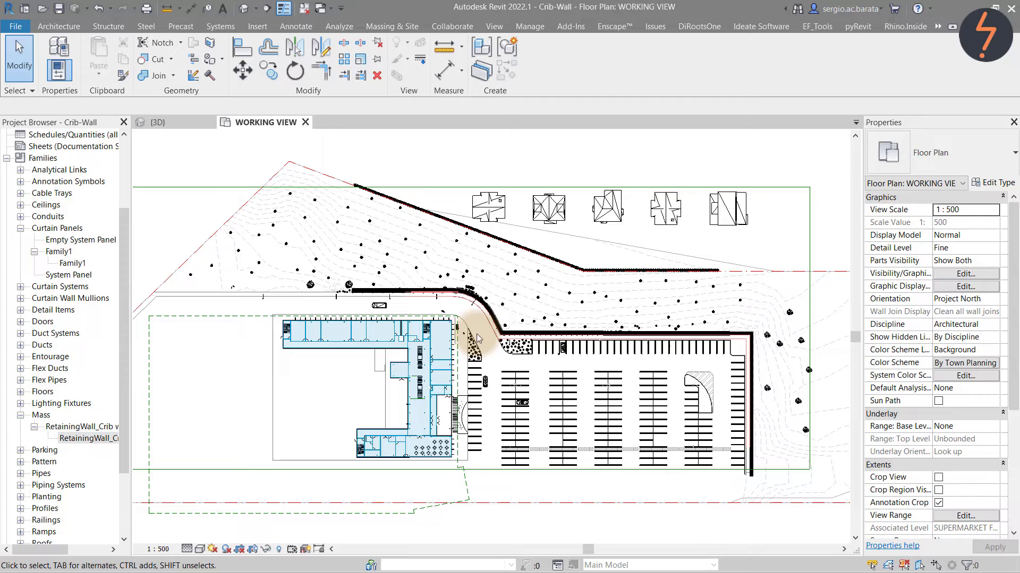
- In the {3D} view, review the CribWall railing's rail structure and baluster placement without changes
{"action": "left_click", "coordinate": [187, 124]}
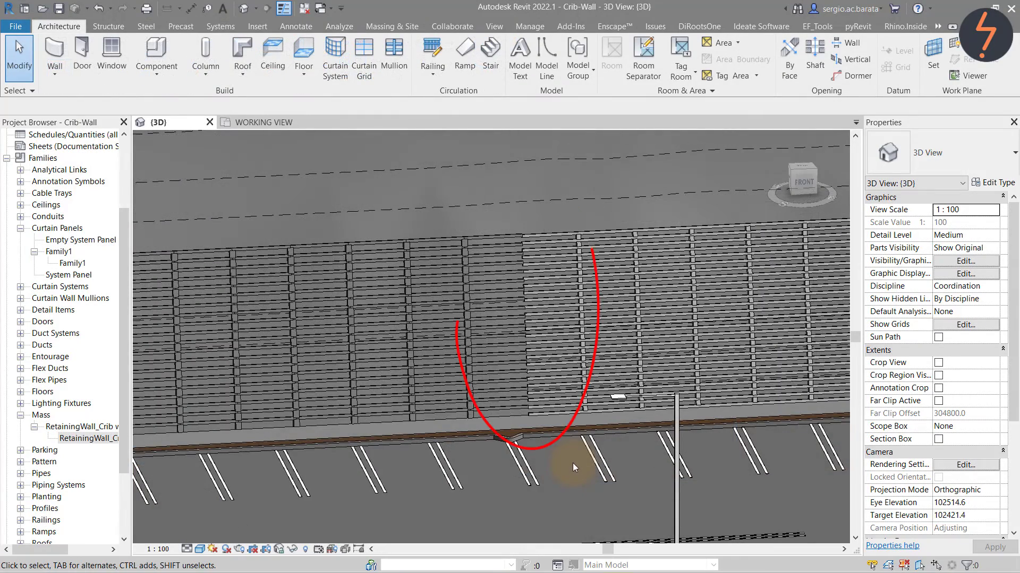
{"action": "left_click", "coordinate": [570, 391]}
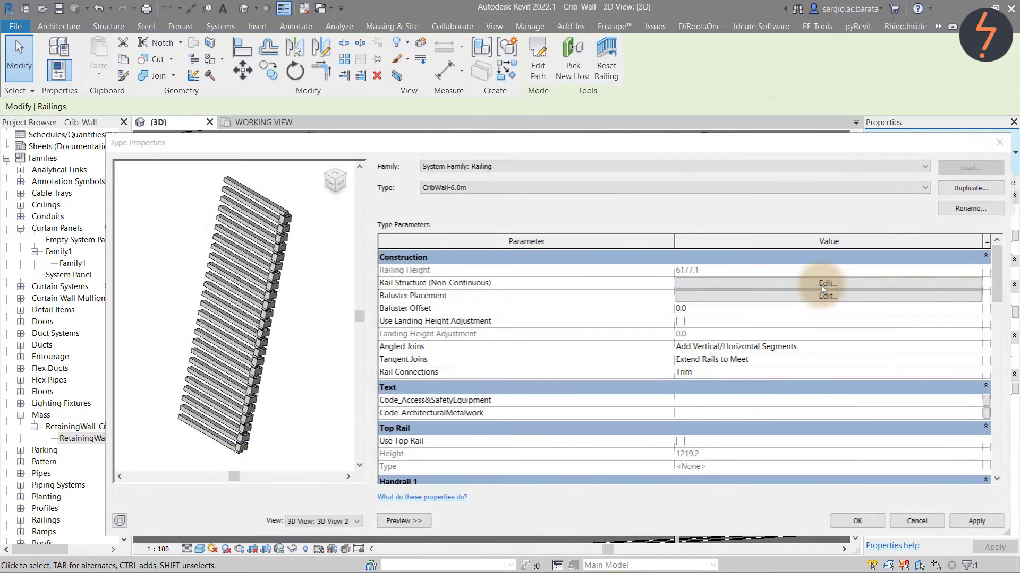
{"action": "left_click", "coordinate": [821, 284]}
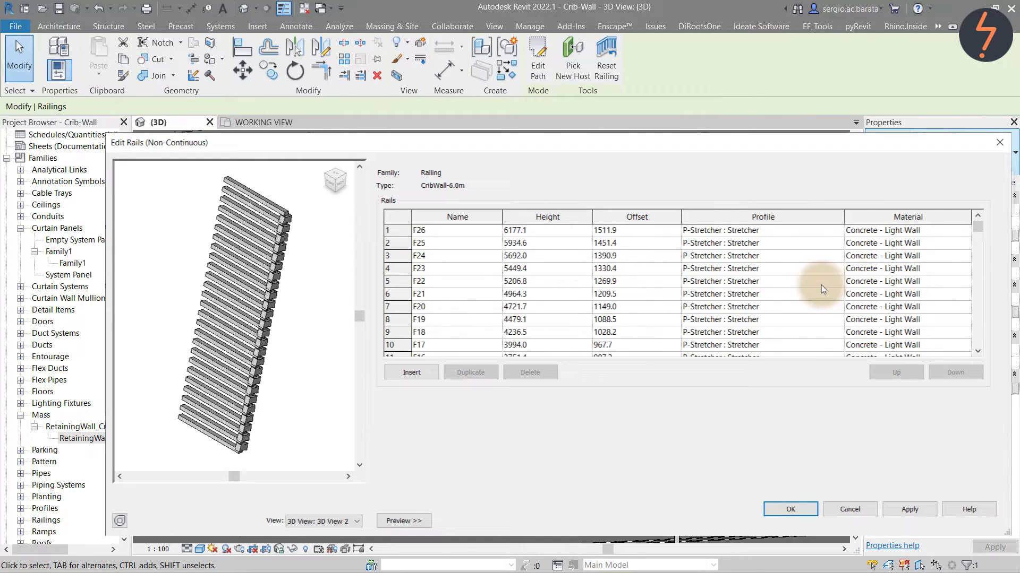
{"action": "left_click", "coordinate": [780, 508]}
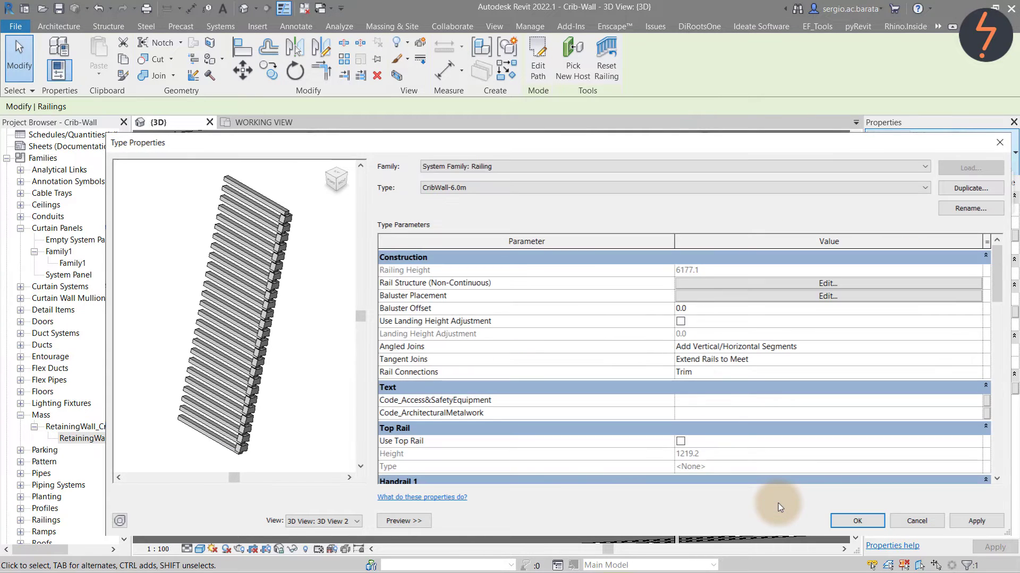
{"action": "left_click", "coordinate": [844, 295]}
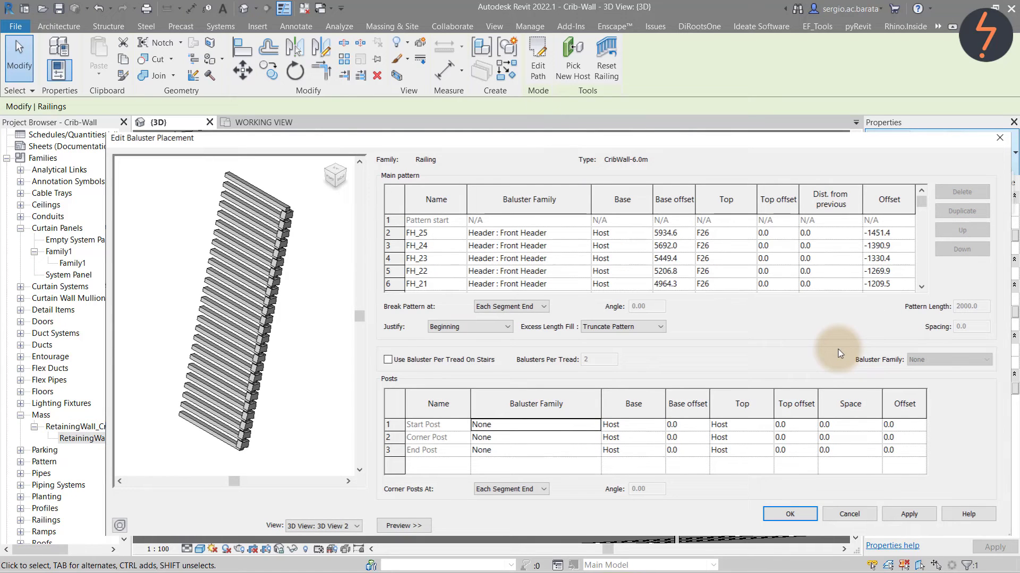
{"action": "left_click", "coordinate": [790, 514]}
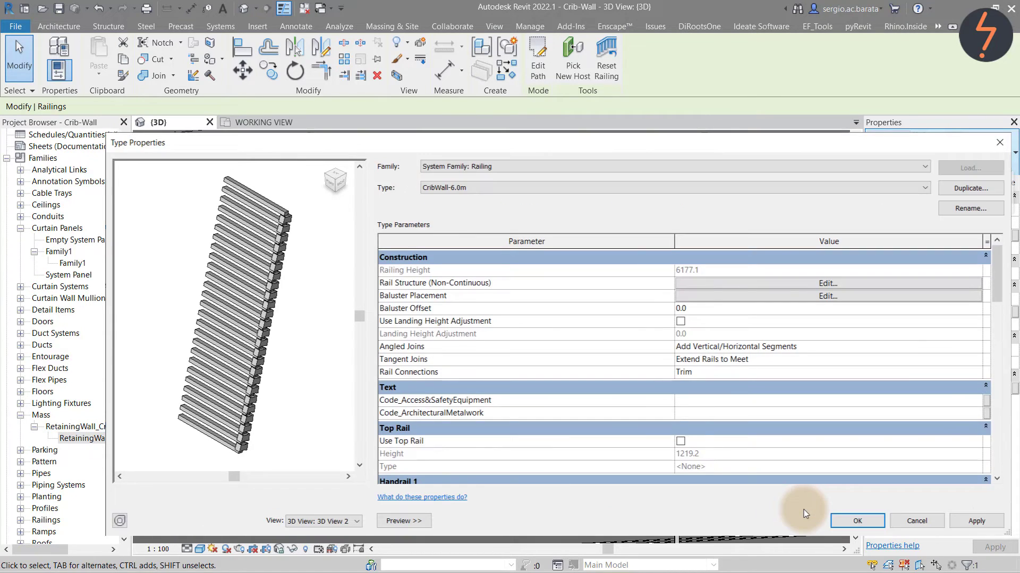
{"action": "left_click", "coordinate": [960, 524]}
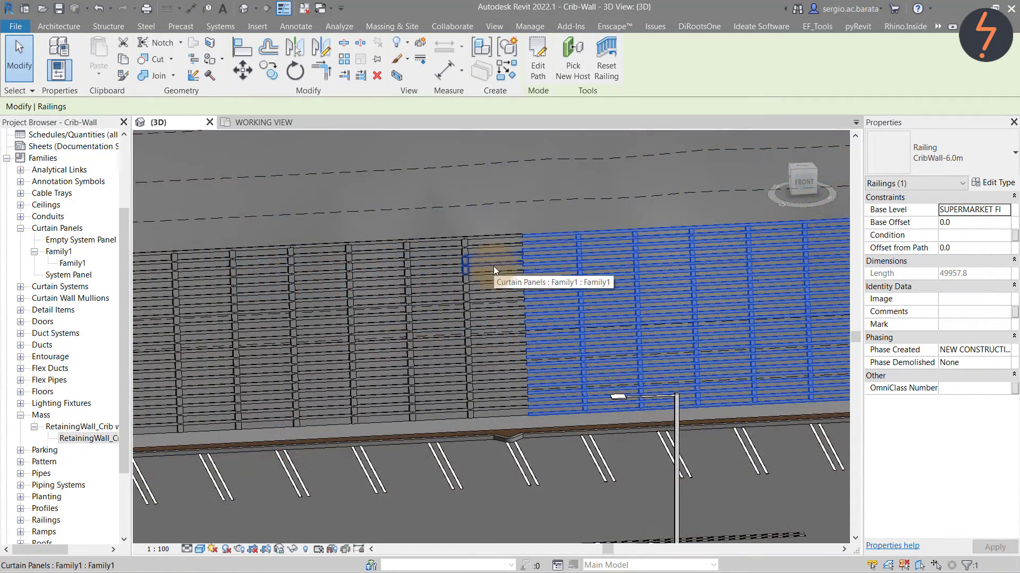
- Turn on the Mass category in the 3D view's Visibility/Graphics (VG) settings
{"action": "left_click", "coordinate": [493, 266]}
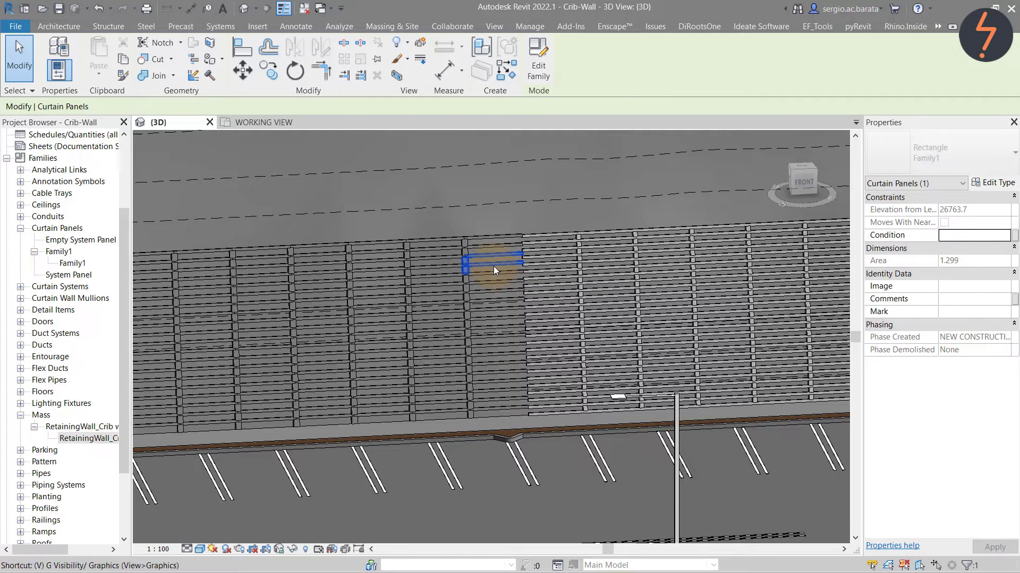
{"action": "key", "text": "v"}
{"action": "key", "text": "g"}
{"action": "key", "text": "m"}
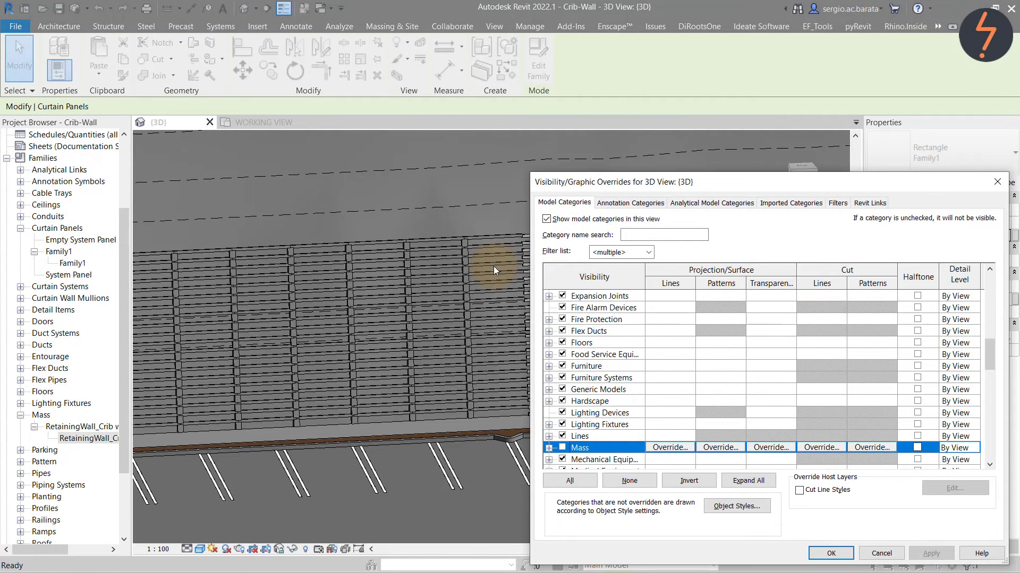
{"action": "left_click", "coordinate": [562, 448]}
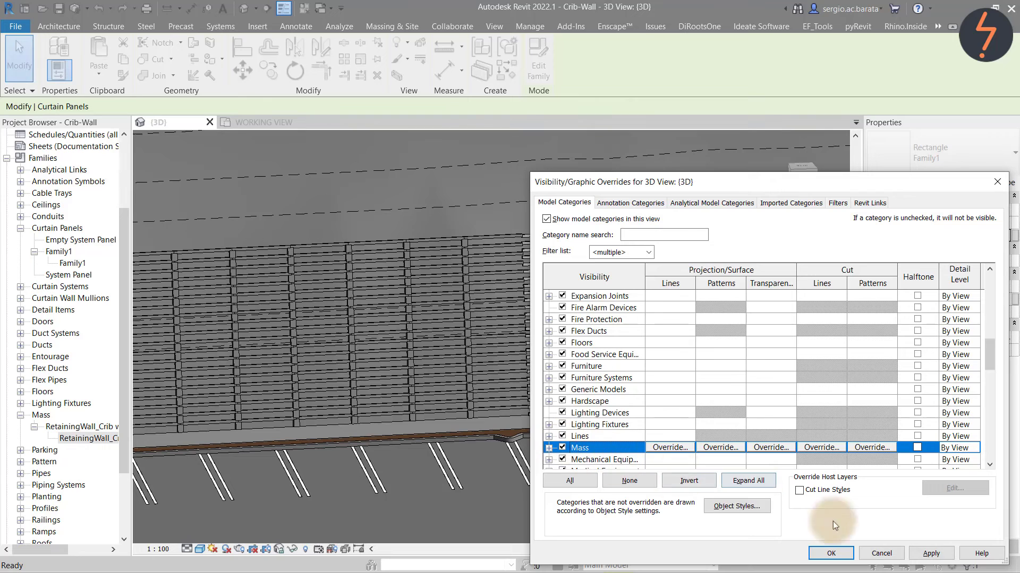
{"action": "left_click", "coordinate": [931, 553]}
{"action": "left_click", "coordinate": [840, 555]}
{"action": "key", "text": "Escape"}
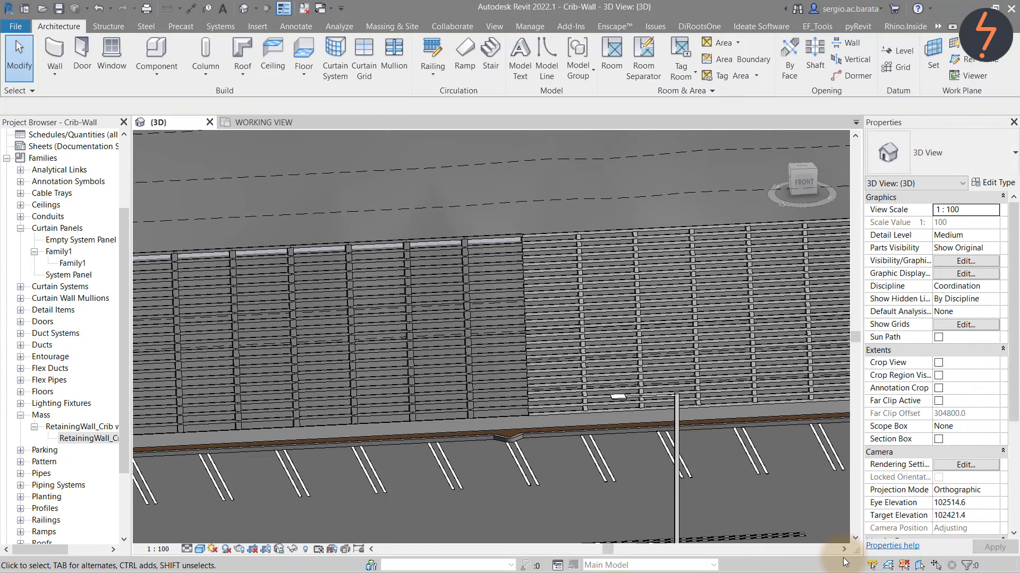
- Select the RetainingWall_Crib w RepeatingPattern mass to see area 1423.905 and volume 203.381
{"action": "left_click", "coordinate": [509, 410]}
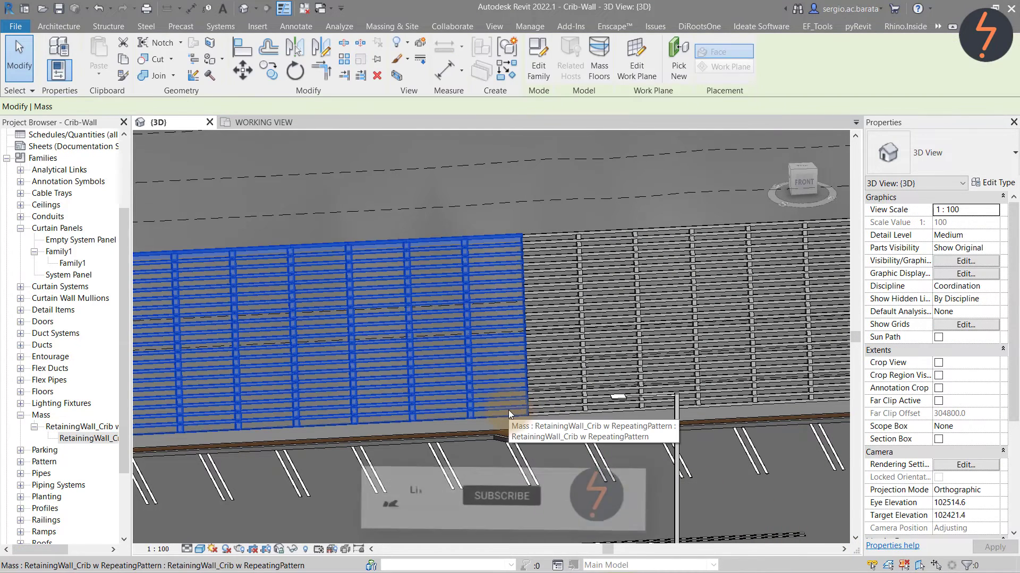